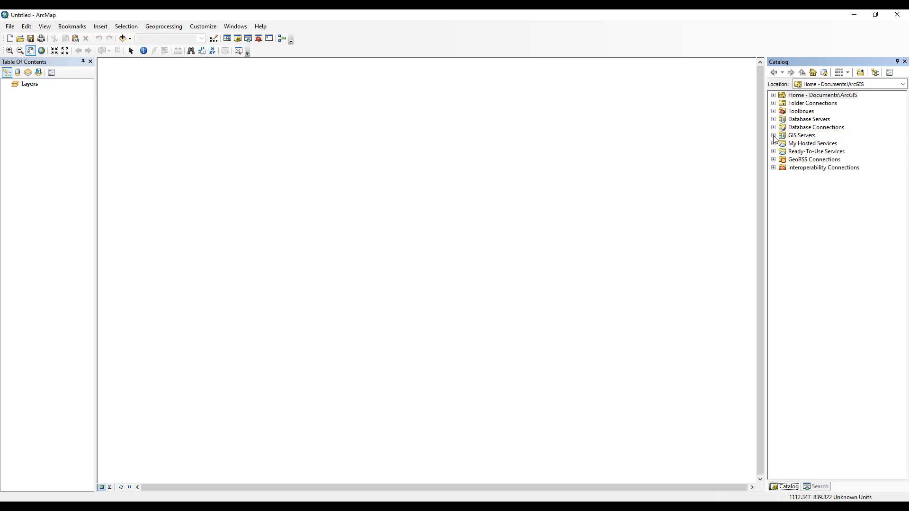
{"action": "left_click", "coordinate": [773, 136]}
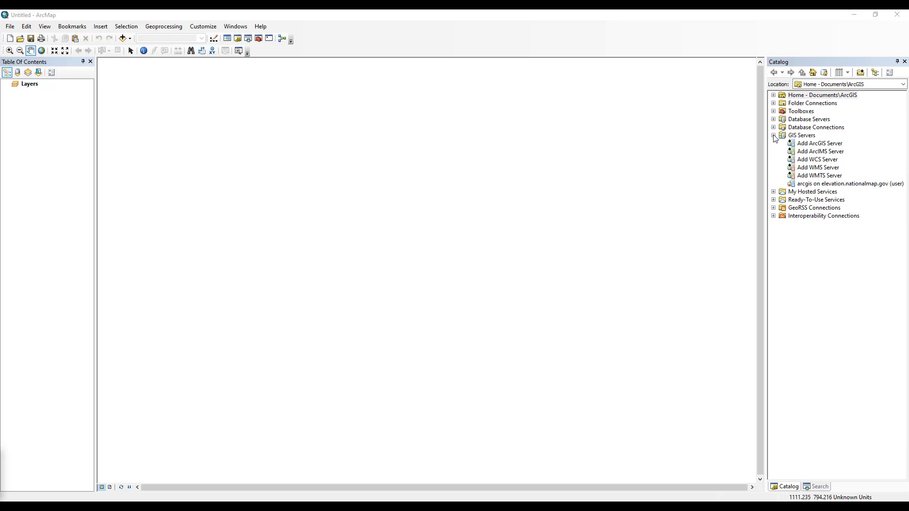
{"action": "double_click", "coordinate": [820, 145]}
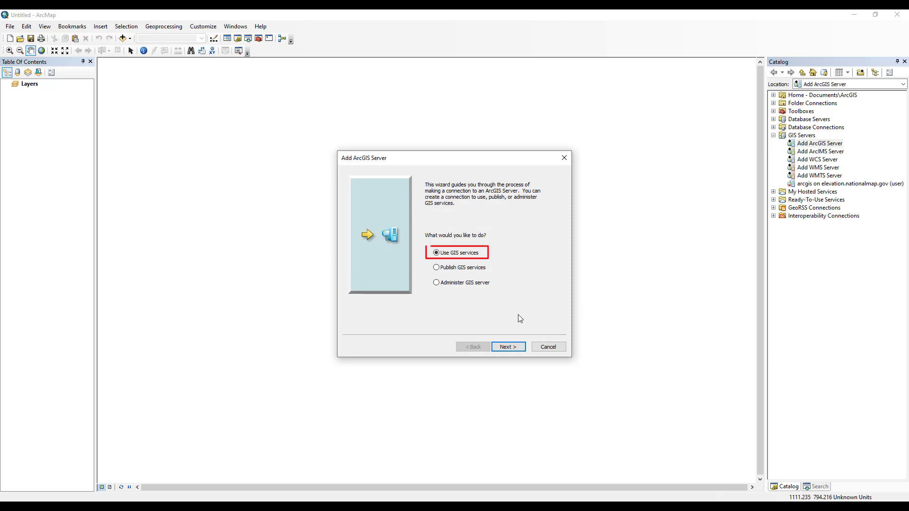
{"action": "left_click", "coordinate": [510, 348]}
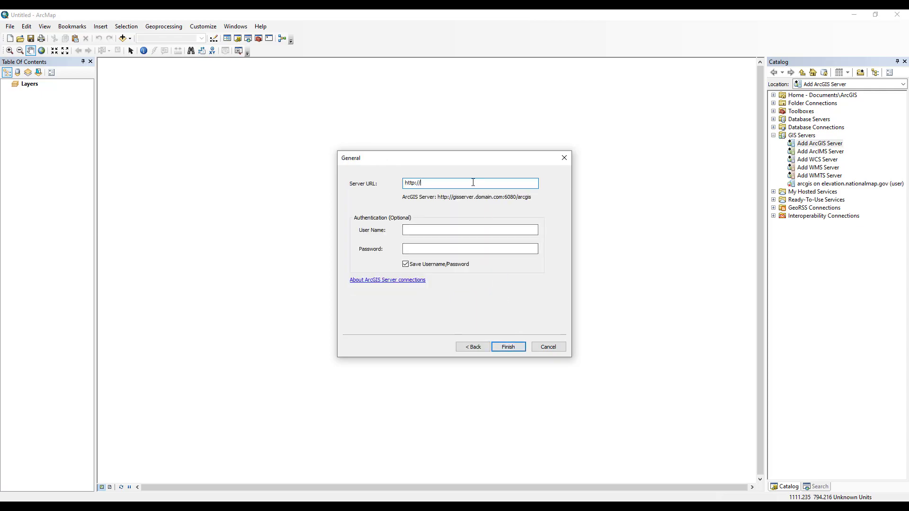
{"action": "left_click_drag", "start_coordinate": [473, 183], "coordinate": [391, 180]}
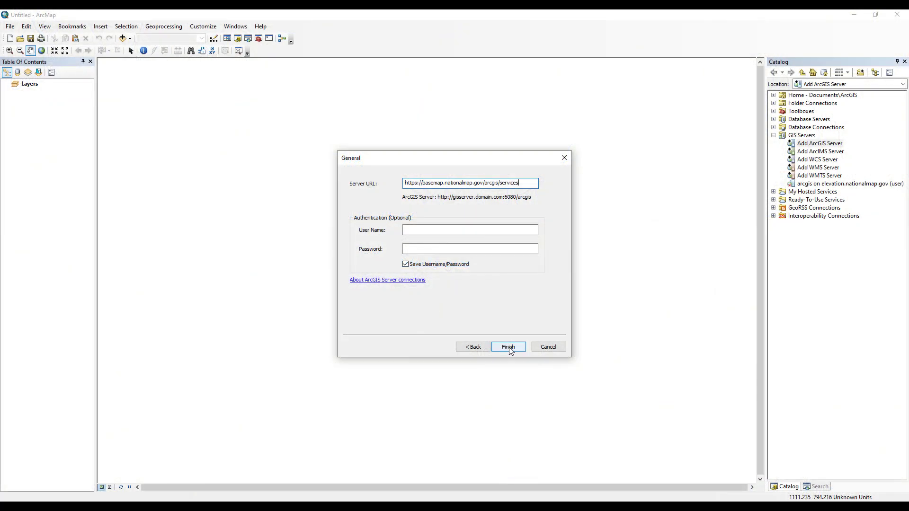
{"action": "left_click", "coordinate": [508, 347]}
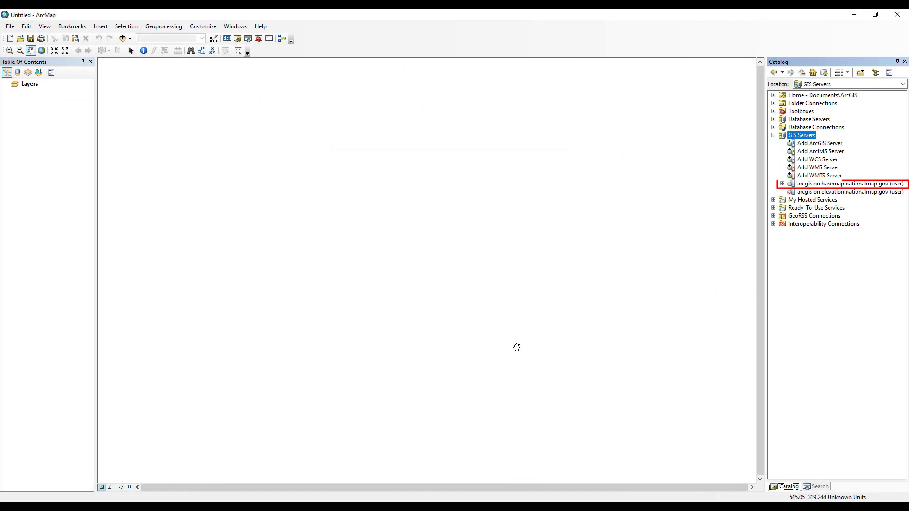
- Add the USGSTopo service from the basemap.nationalmap.gov server connection to the map as a layer
{"action": "left_click", "coordinate": [783, 184]}
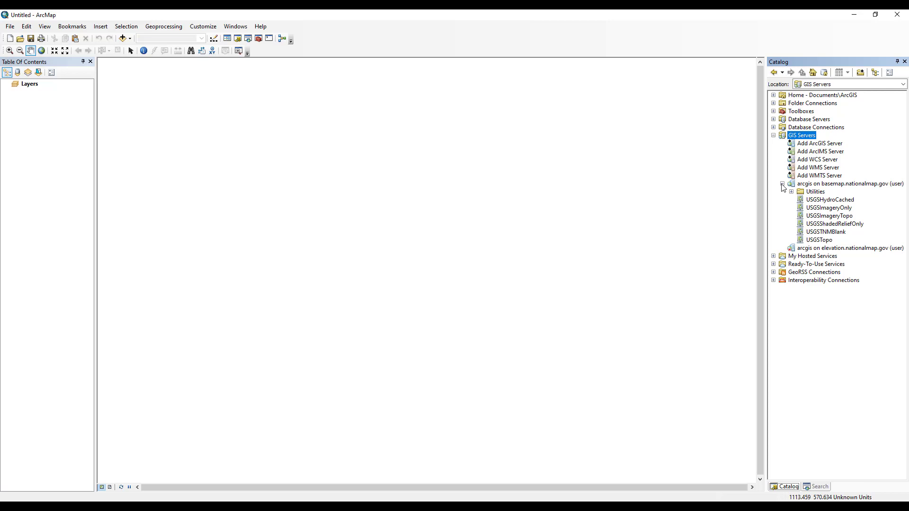
{"action": "left_click", "coordinate": [816, 241]}
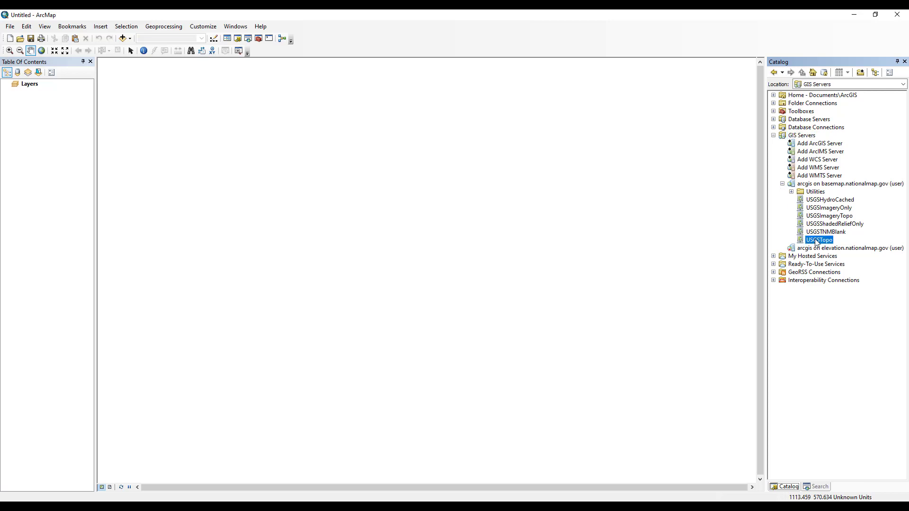
{"action": "left_click_drag", "start_coordinate": [816, 241], "coordinate": [54, 119]}
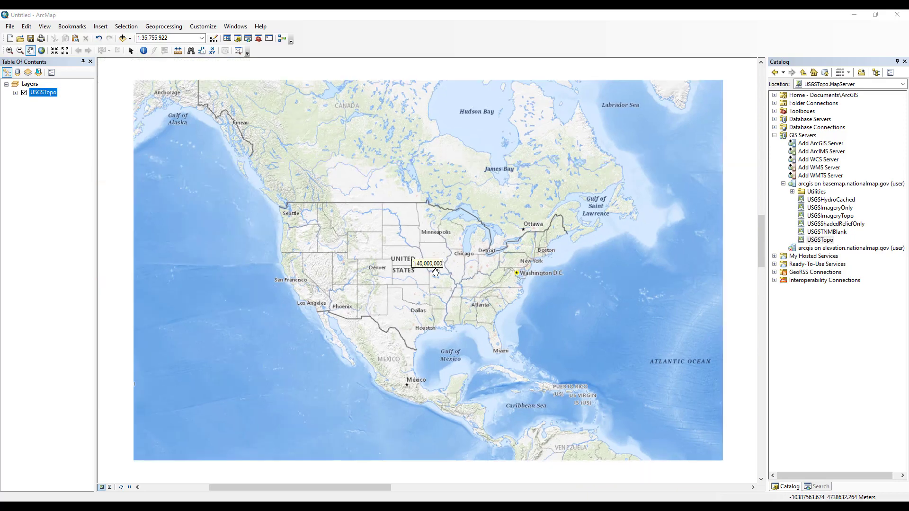
- Examine the USGSTopo basemap's detail around Kansas City at 1:500,000 and return to the Home bookmark
{"action": "scroll", "coordinate": [435, 273], "scroll_direction": "up", "scroll_amount": 5}
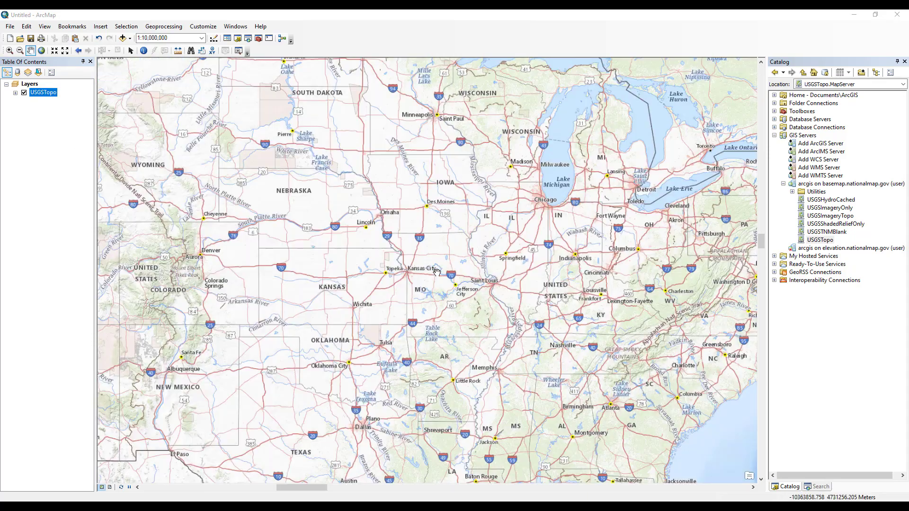
{"action": "scroll", "coordinate": [435, 273], "scroll_direction": "up", "scroll_amount": 4}
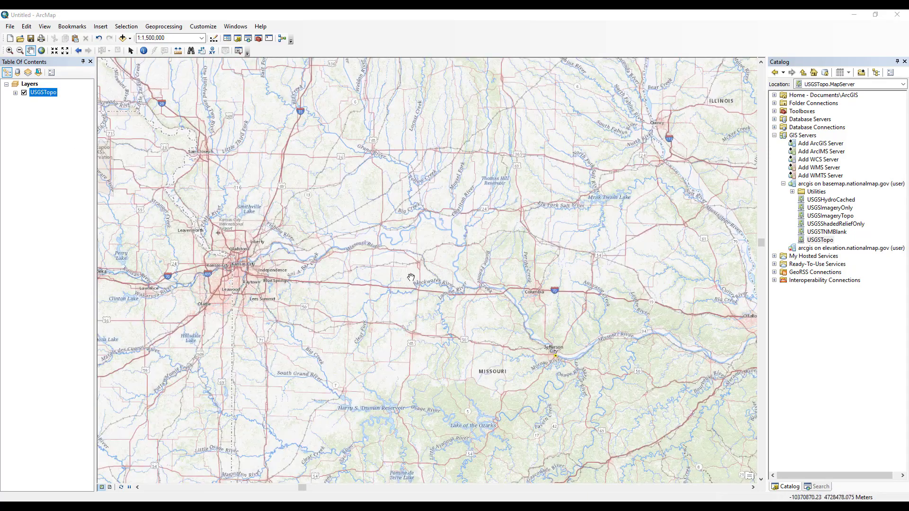
{"action": "scroll", "coordinate": [237, 279], "scroll_direction": "up", "scroll_amount": 3}
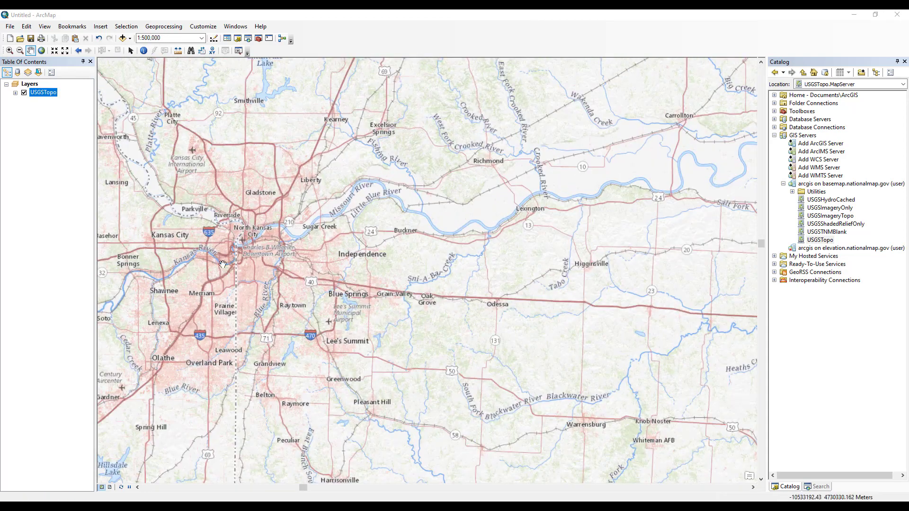
{"action": "left_click", "coordinate": [72, 26]}
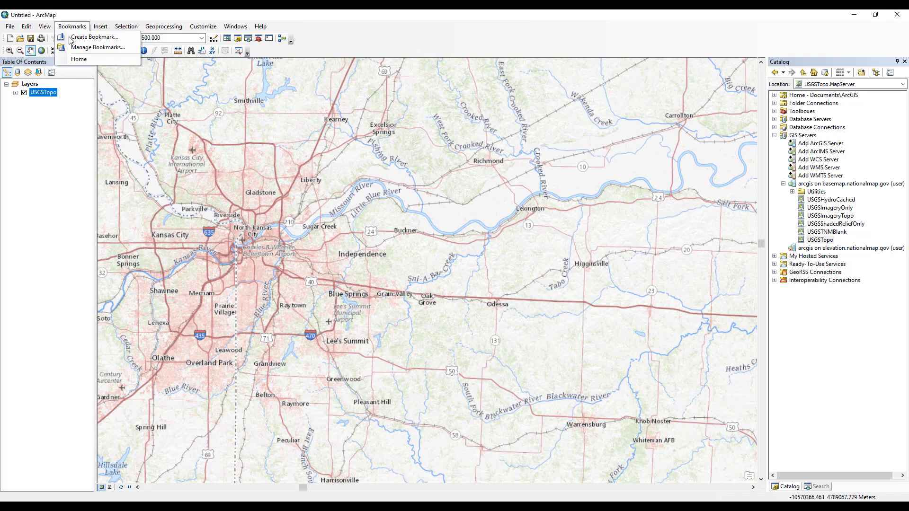
{"action": "left_click", "coordinate": [75, 62]}
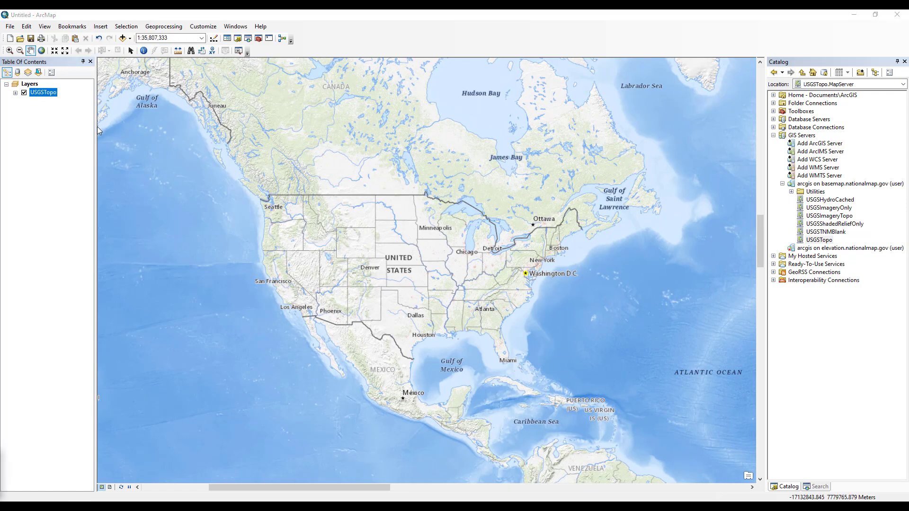
{"action": "double_click", "coordinate": [838, 144]}
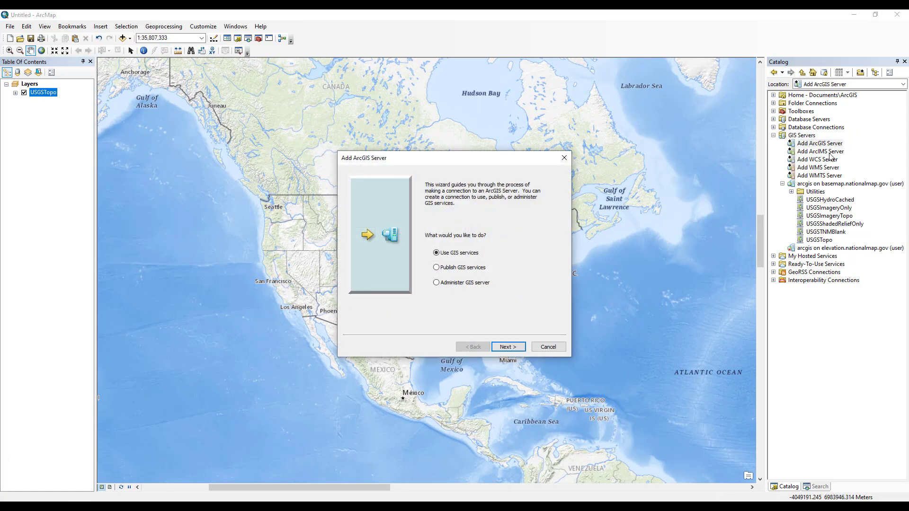
{"action": "left_click", "coordinate": [508, 347]}
{"action": "key", "text": "ctrl+a"}
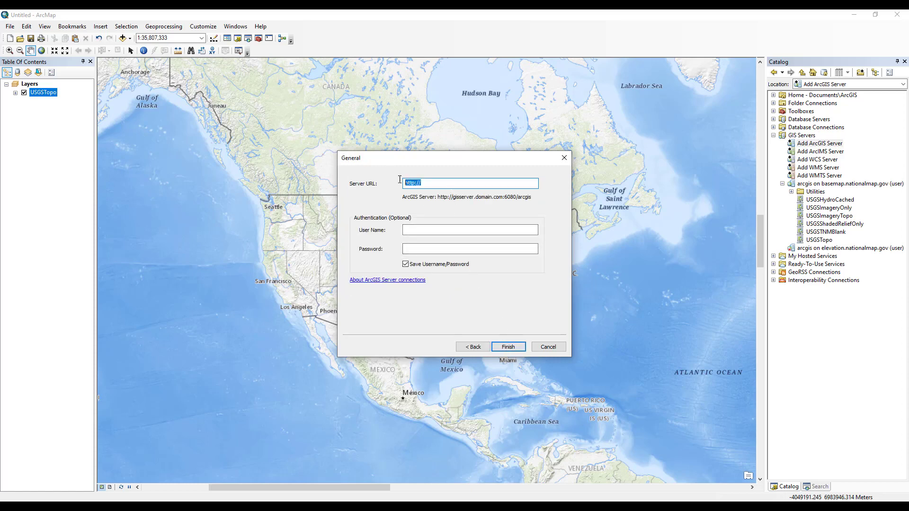
{"action": "type", "text": "https://carto.nationalmap.gov/arcgis/services"}
{"action": "left_click", "coordinate": [507, 347]}
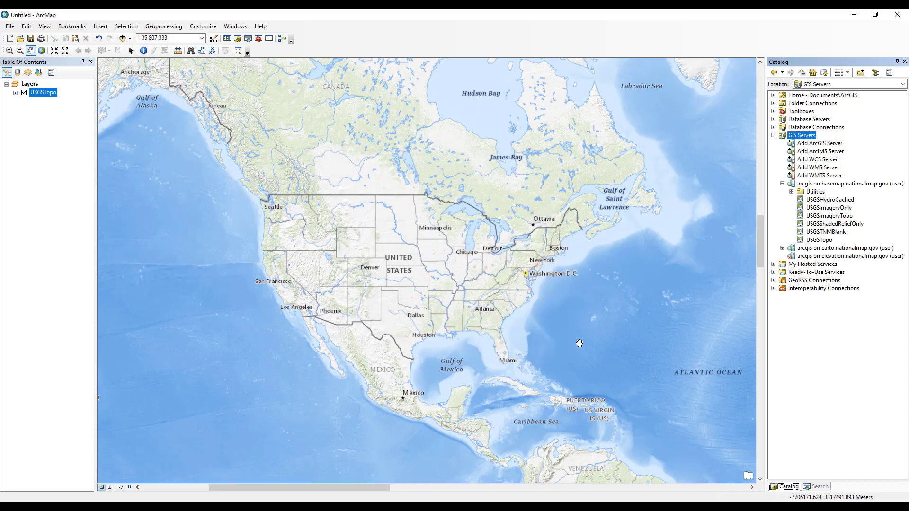
{"action": "left_click", "coordinate": [782, 248]}
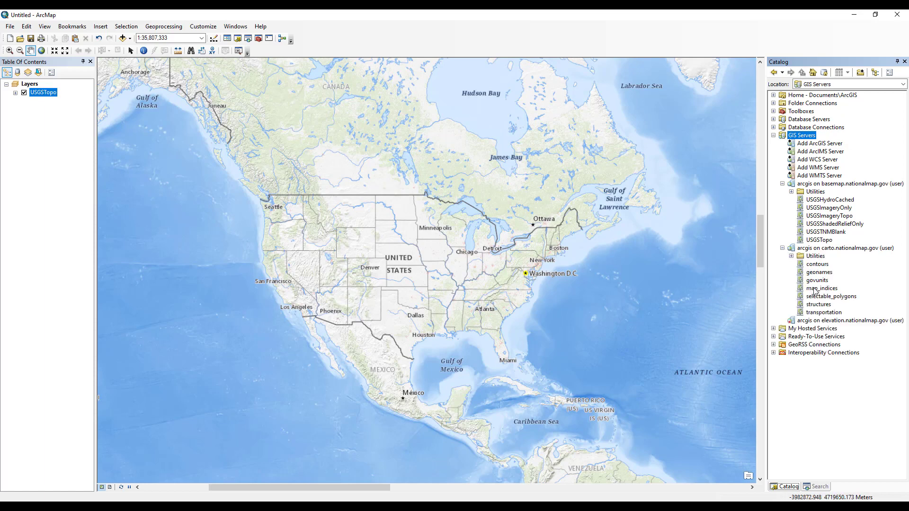
{"action": "mouse_move", "coordinate": [819, 288]}
{"action": "left_mouse_down"}
{"action": "mouse_move", "coordinate": [172, 244]}
{"action": "mouse_move", "coordinate": [19, 107]}
{"action": "mouse_move", "coordinate": [40, 93]}
{"action": "left_mouse_up"}
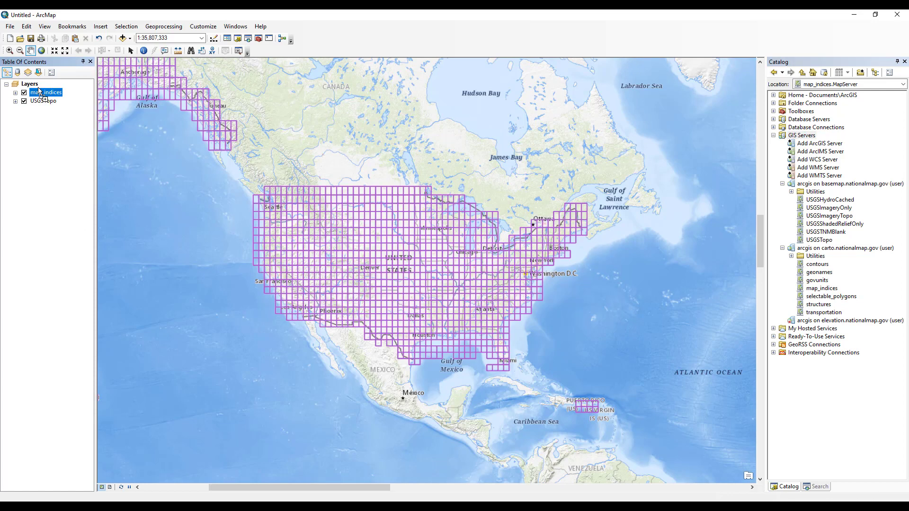
{"action": "double_click", "coordinate": [803, 144]}
{"action": "left_click", "coordinate": [508, 347]}
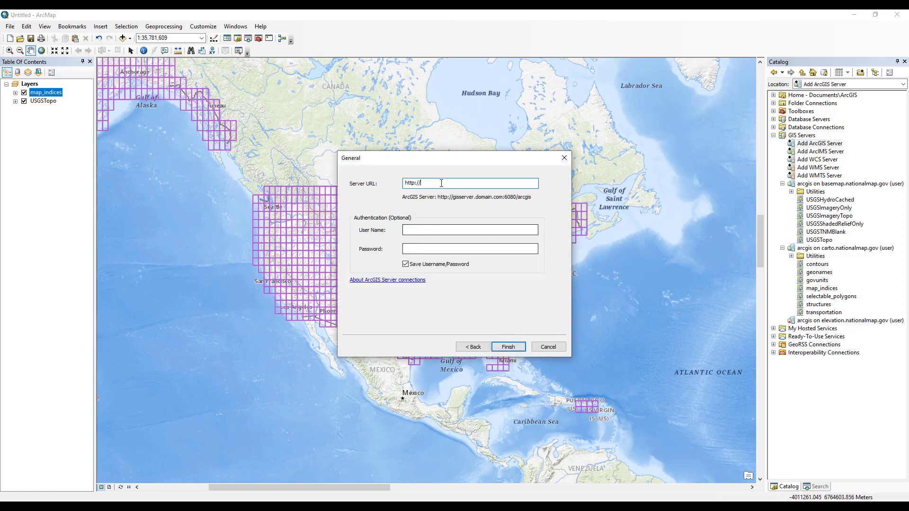
{"action": "left_click_drag", "start_coordinate": [441, 183], "coordinate": [392, 183]}
{"action": "type", "text": "https://elevation.nationalmap.gov/arcgis/services"}
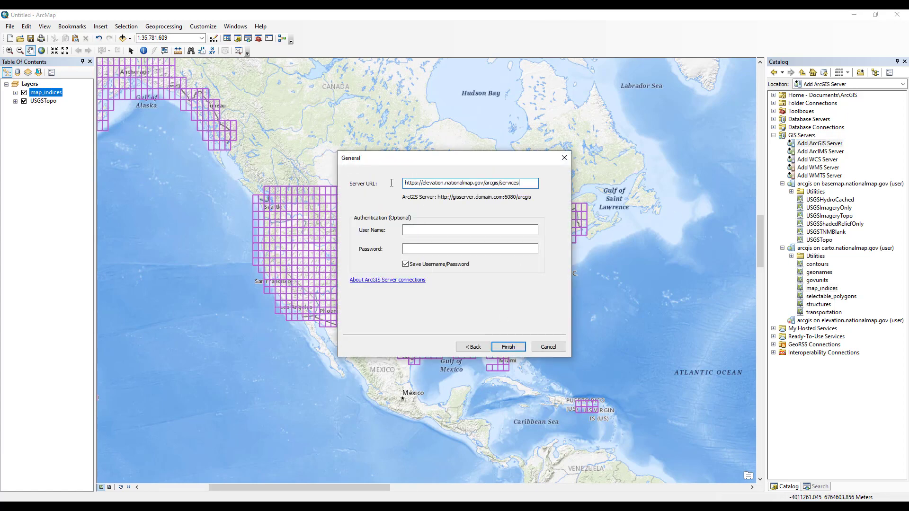
{"action": "left_click", "coordinate": [504, 347]}
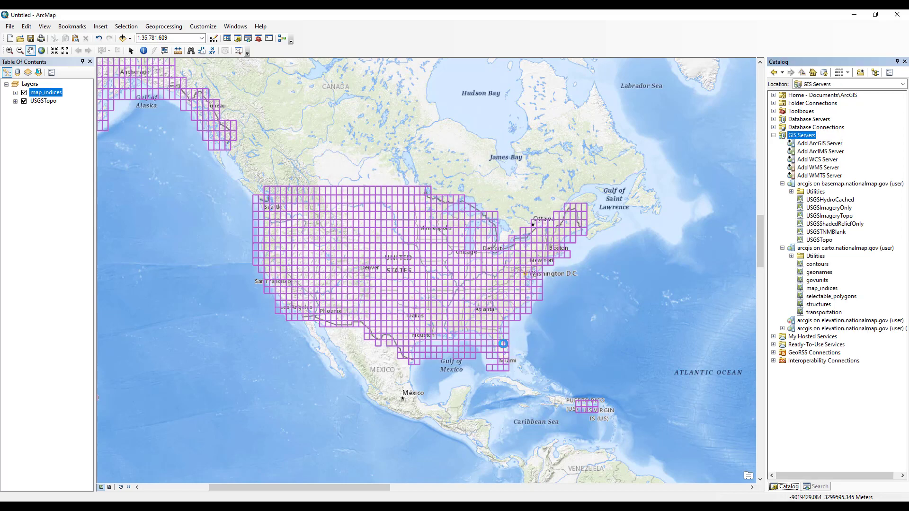
{"action": "left_click", "coordinate": [783, 328]}
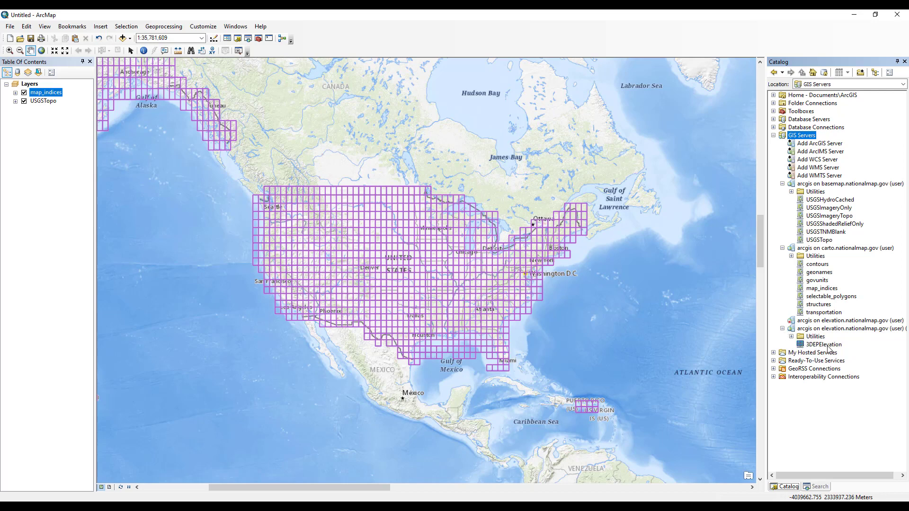
{"action": "left_click_drag", "start_coordinate": [829, 350], "coordinate": [45, 92]}
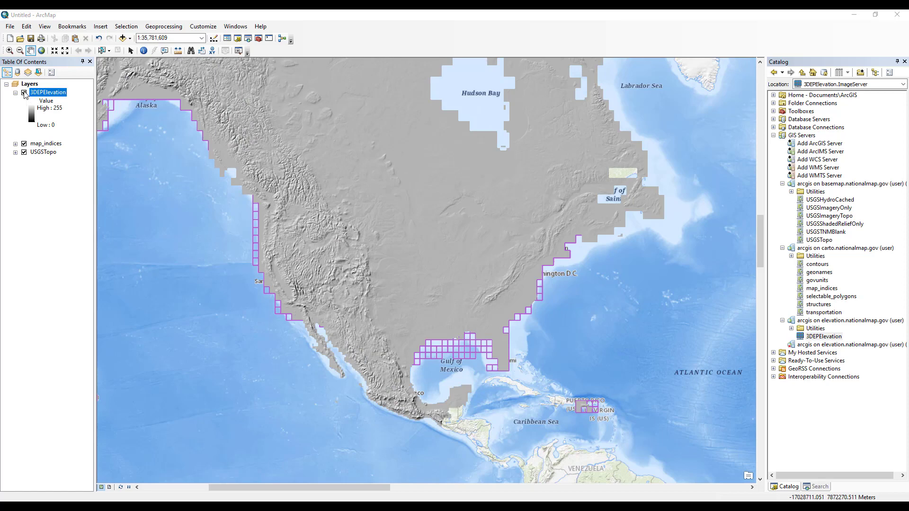
- Hide the 3DEPElevation and map_indices layers and zoom the map to Portland, Maine, at 1:250,000
{"action": "left_click", "coordinate": [24, 93]}
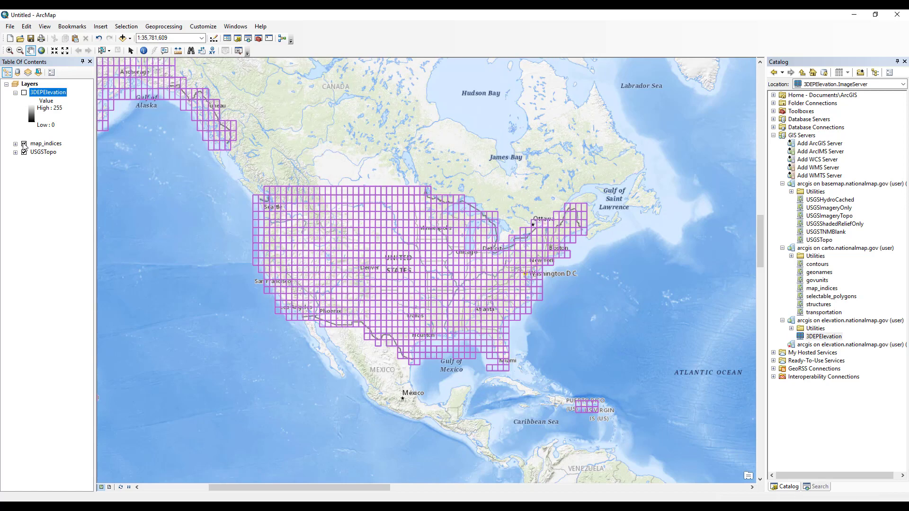
{"action": "left_click", "coordinate": [24, 143]}
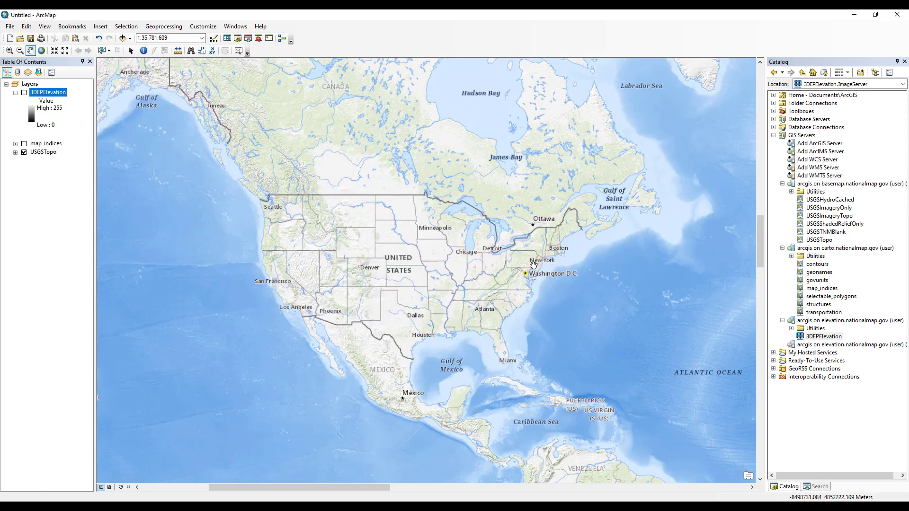
{"action": "scroll", "coordinate": [567, 236], "scroll_direction": "up", "scroll_amount": 1}
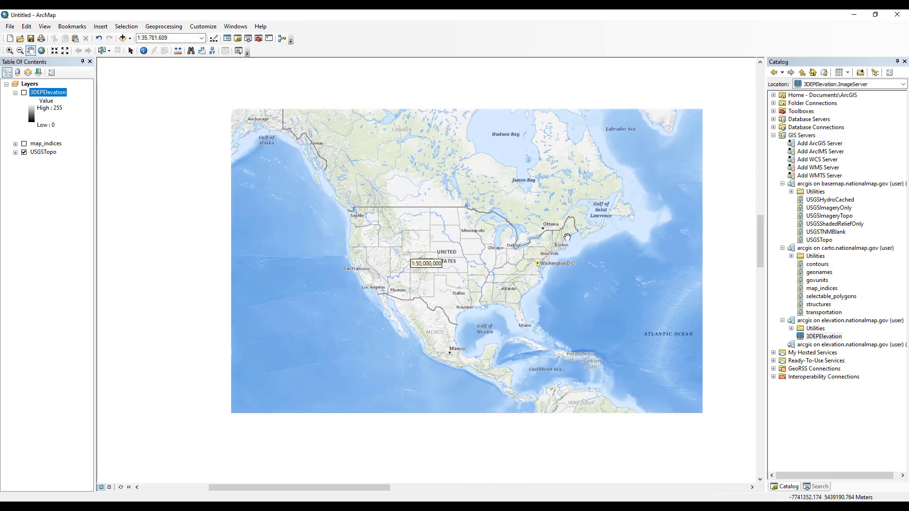
{"action": "scroll", "coordinate": [568, 236], "scroll_direction": "down", "scroll_amount": 6}
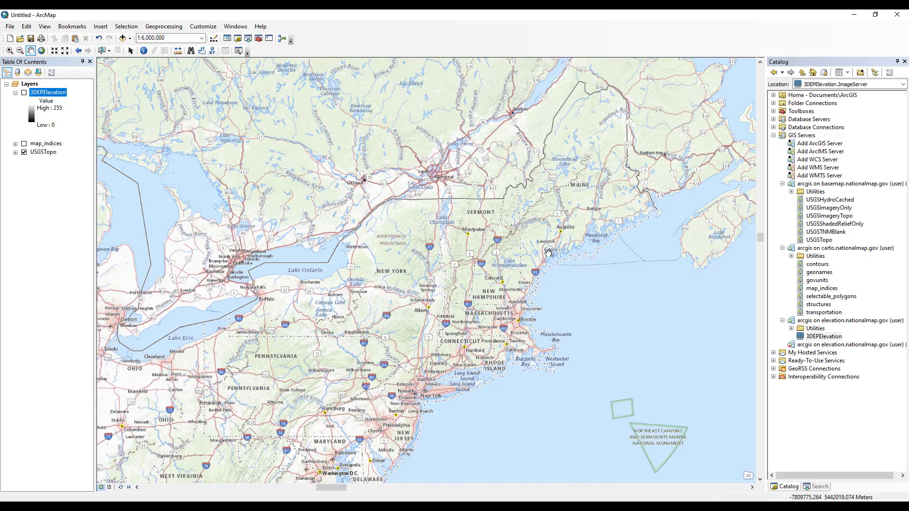
{"action": "scroll", "coordinate": [547, 257], "scroll_direction": "down", "scroll_amount": 6}
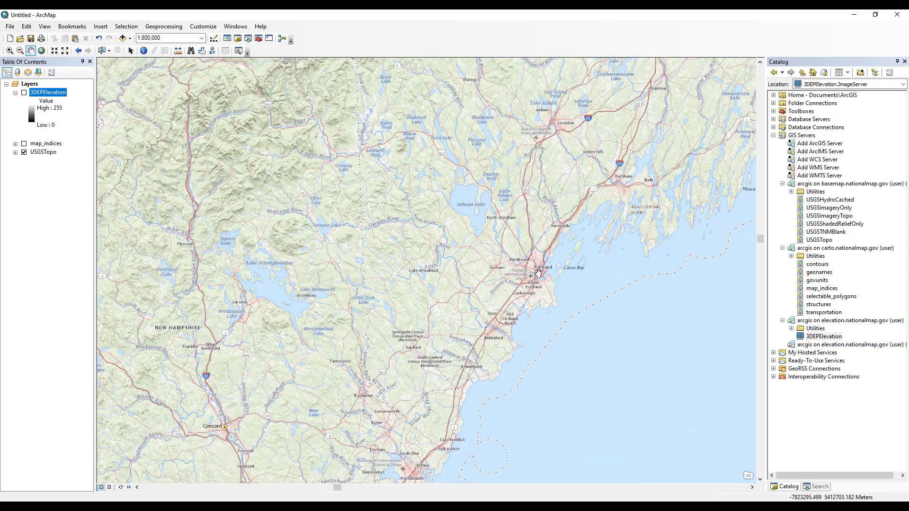
{"action": "scroll", "coordinate": [538, 273], "scroll_direction": "down", "scroll_amount": 3}
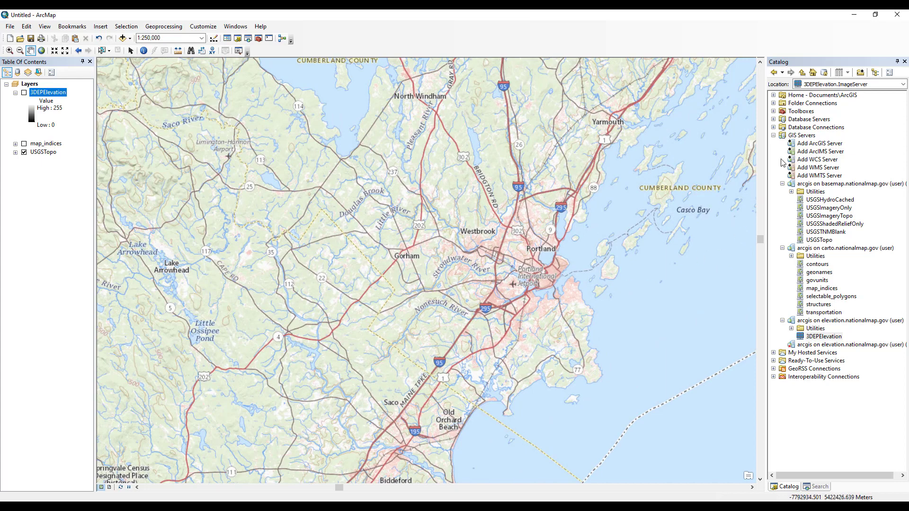
{"action": "double_click", "coordinate": [801, 146]}
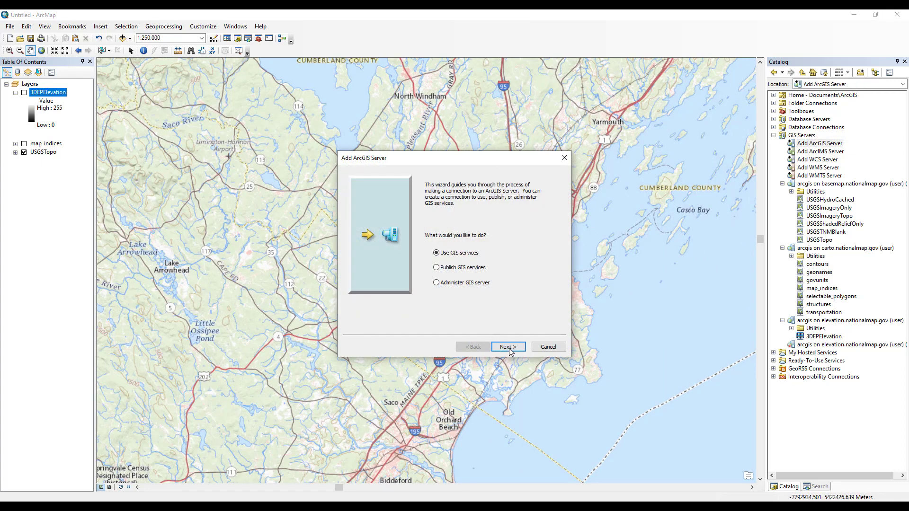
{"action": "left_click", "coordinate": [507, 349]}
{"action": "left_click_drag", "start_coordinate": [441, 185], "coordinate": [378, 184]}
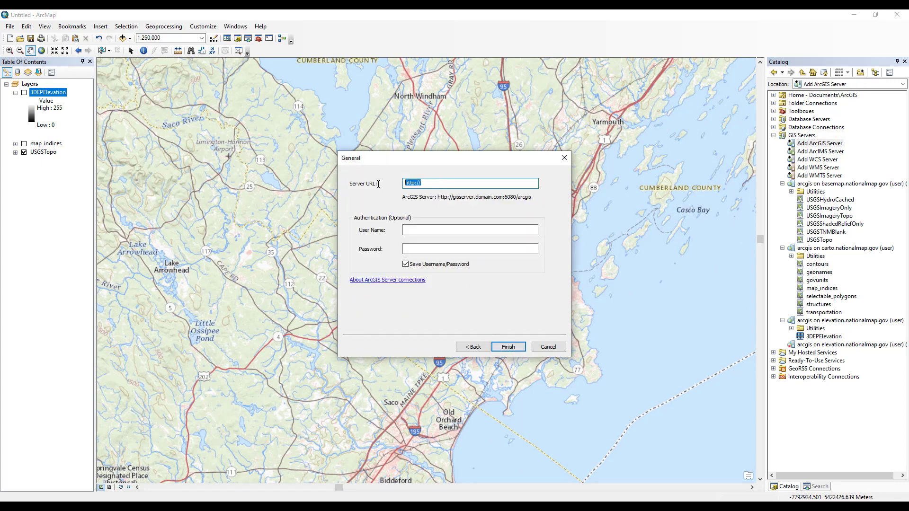
{"action": "type", "text": "https://hydro.nationalmap.gov/arcgis/services"}
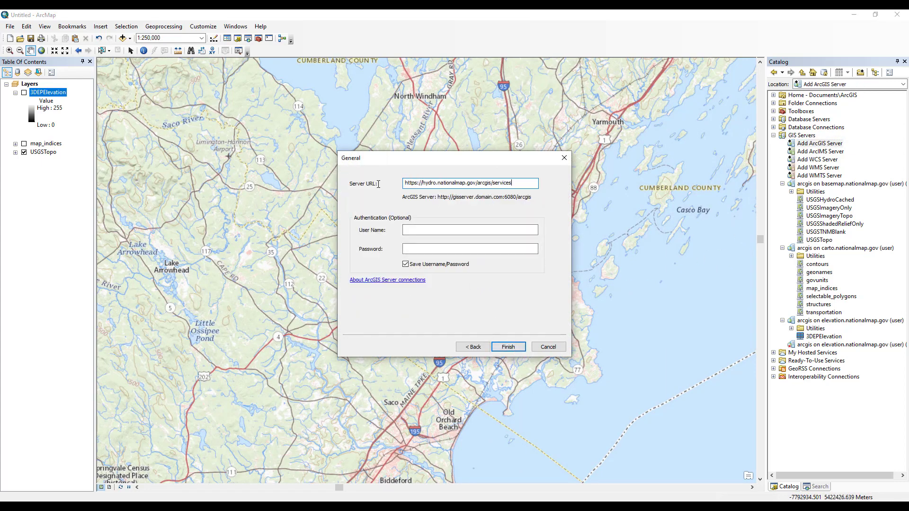
{"action": "left_click", "coordinate": [501, 348]}
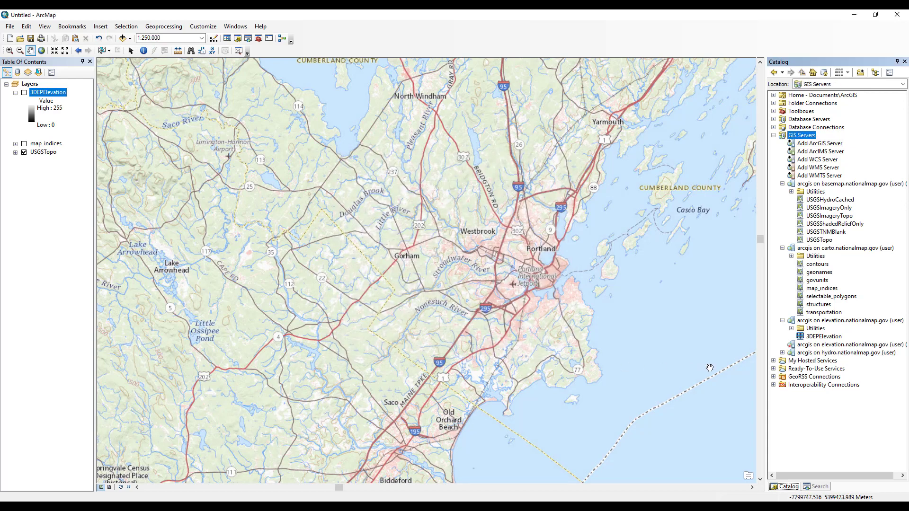
{"action": "left_click", "coordinate": [782, 353]}
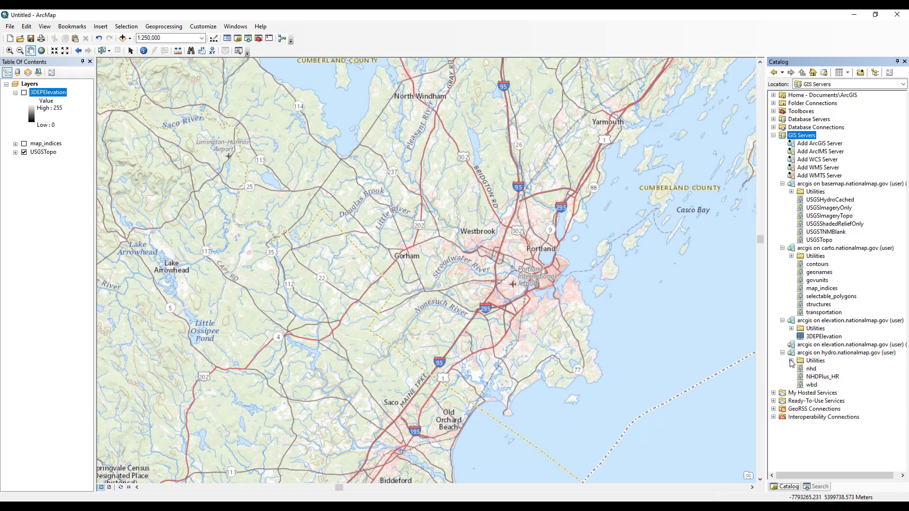
{"action": "mouse_move", "coordinate": [811, 369]}
{"action": "left_mouse_down"}
{"action": "mouse_move", "coordinate": [81, 265]}
{"action": "mouse_move", "coordinate": [33, 142]}
{"action": "mouse_move", "coordinate": [34, 92]}
{"action": "left_mouse_up"}
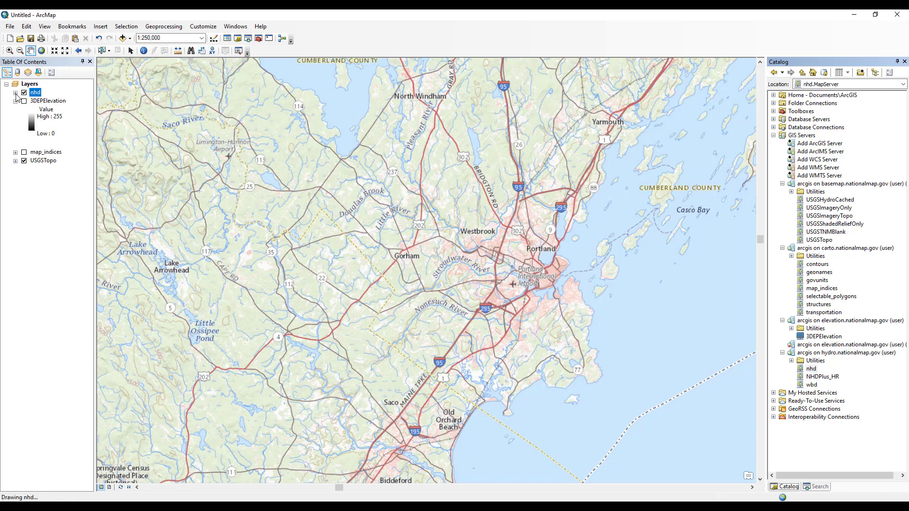
- List the nhd sublayers in a widened table of contents and hide the USGSTopo layer
{"action": "left_click", "coordinate": [16, 93]}
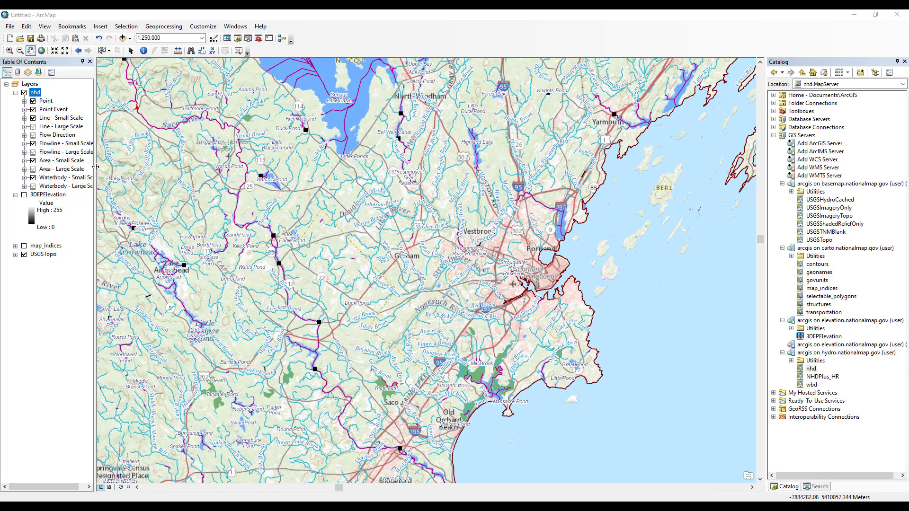
{"action": "left_click_drag", "start_coordinate": [95, 170], "coordinate": [119, 171]}
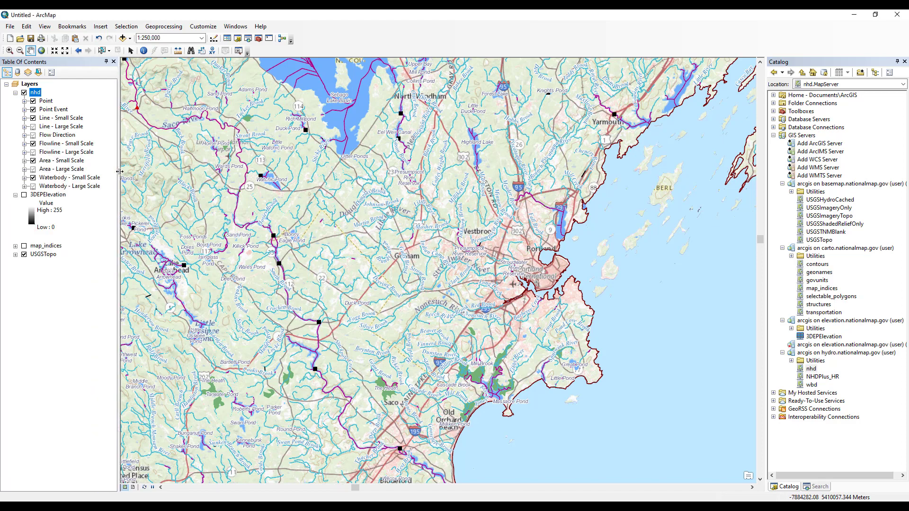
{"action": "left_click", "coordinate": [24, 255]}
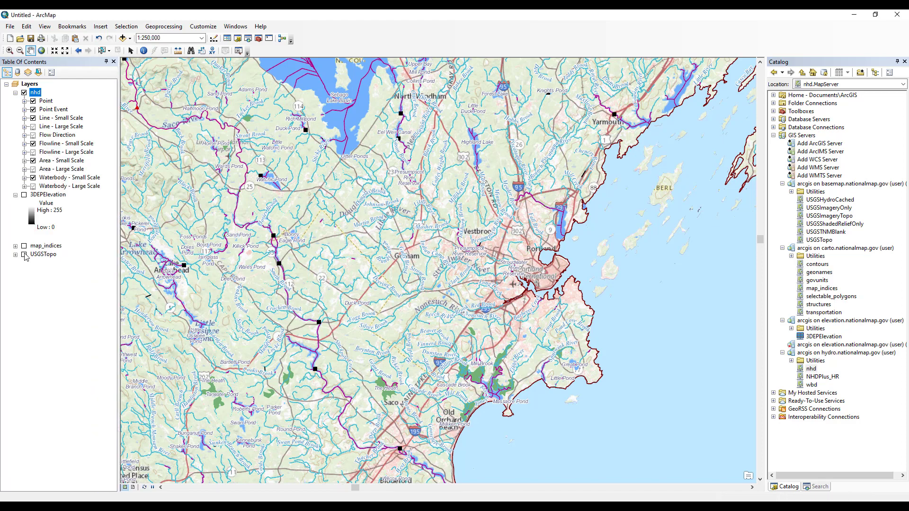